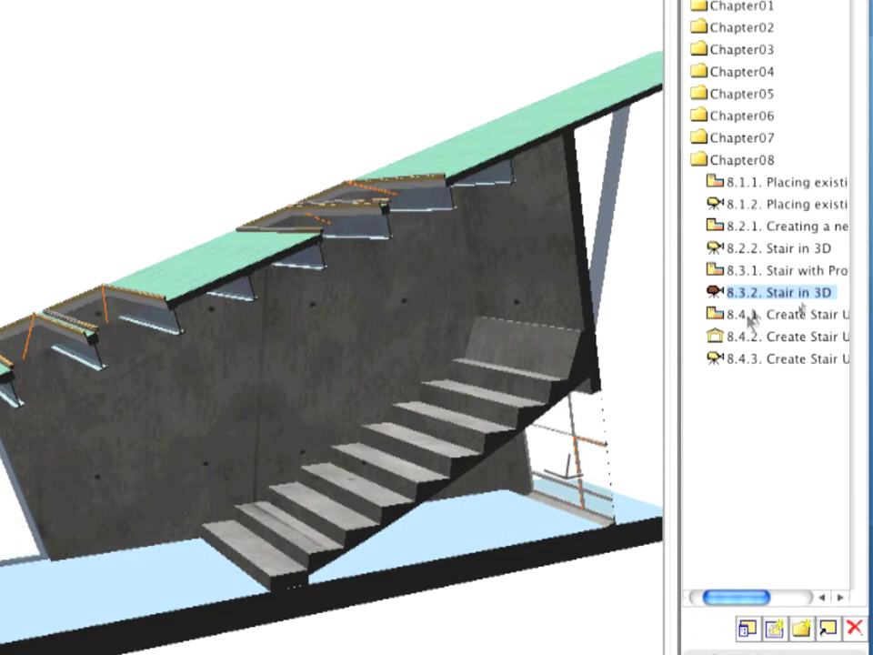
# Open the 8.4.1 Create Stair Using Selection ground-floor plan from the Navigator.
pyautogui.click(732, 314)
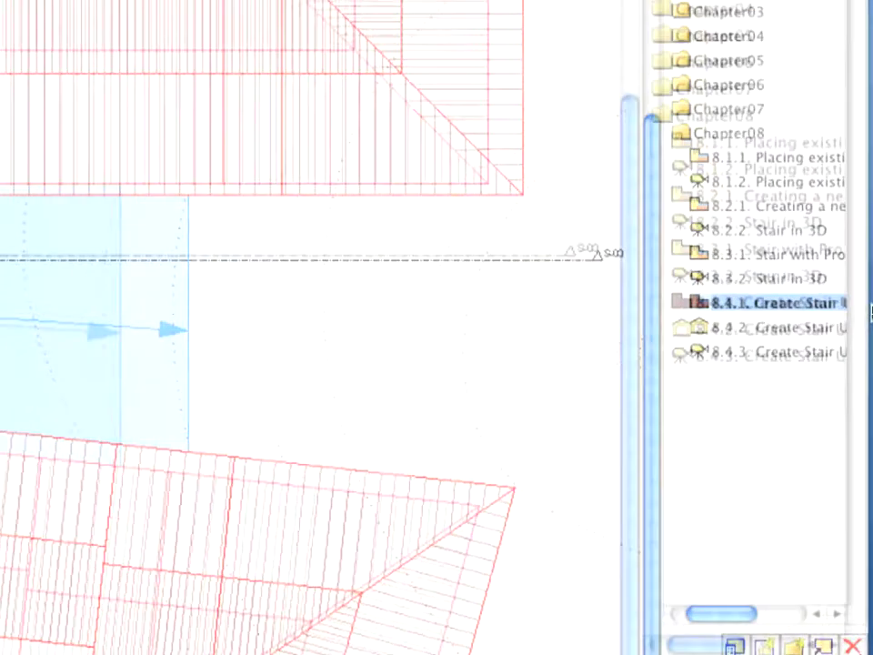
# Open the 8.4.2 view, the S-03 Building Section with terrain and its 6,75 and 40,25 dimensions.
pyautogui.click(803, 330)
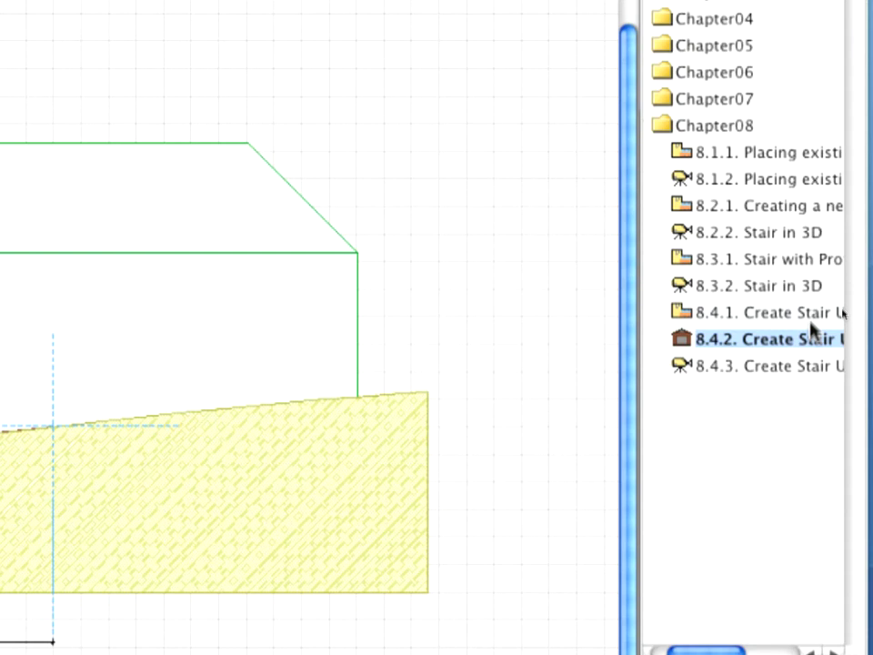
# Return to the 8.4.1 plan and select the blue direction line together with the light-blue fill.
pyautogui.doubleClick(810, 323)
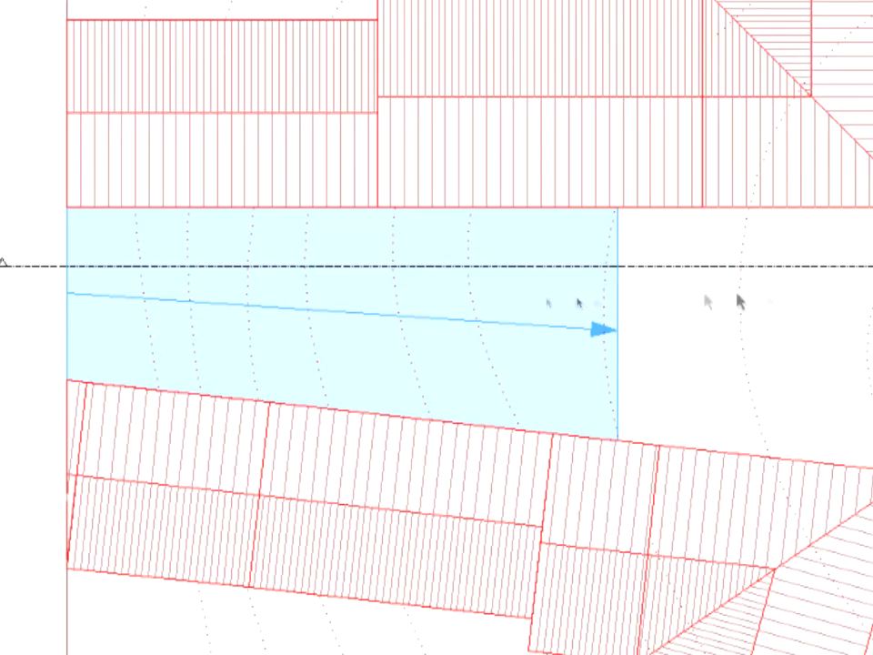
pyautogui.click(552, 327)
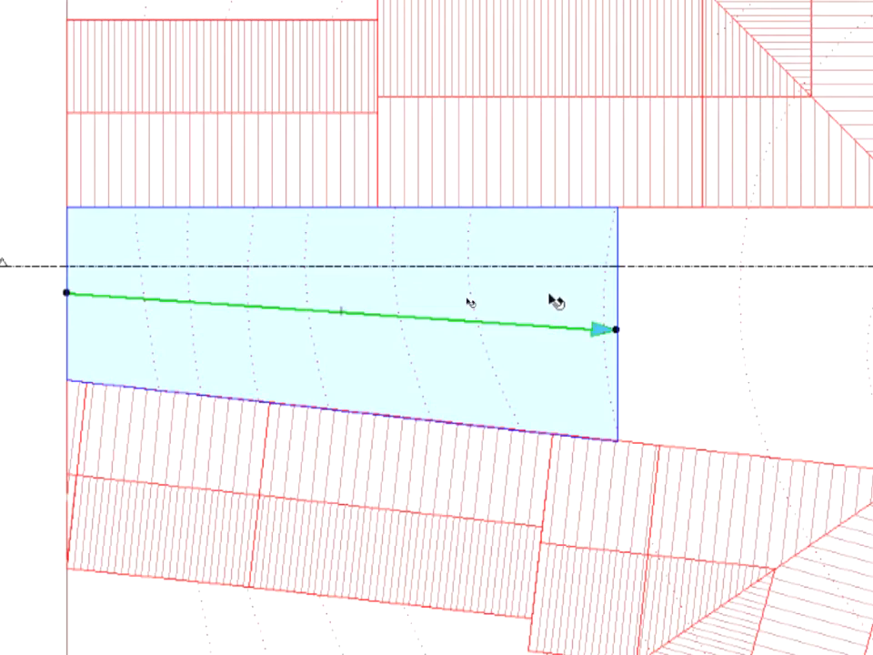
pyautogui.keyDown('shift'); pyautogui.click(552, 301); pyautogui.keyUp('shift')
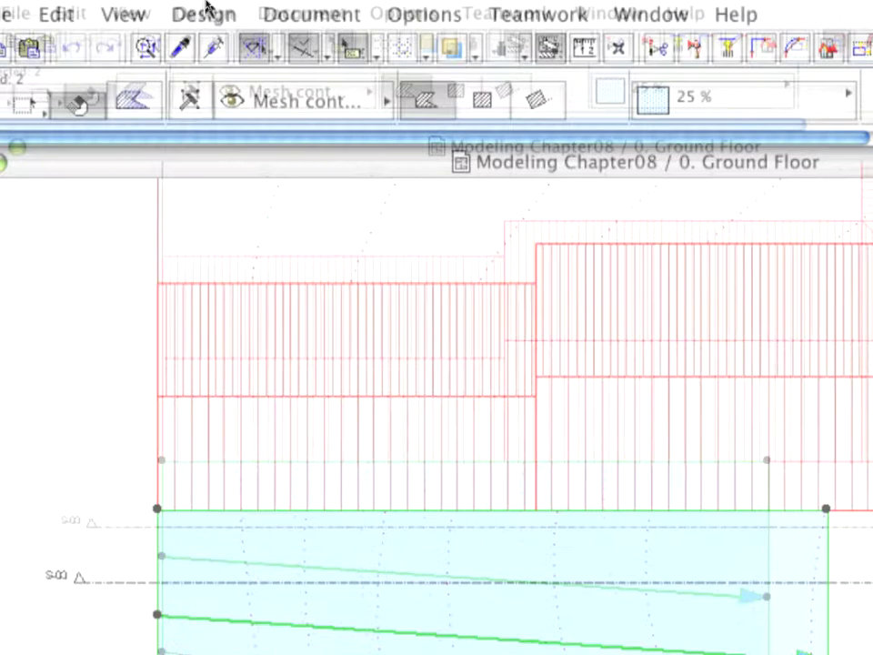
pyautogui.click(205, 6)
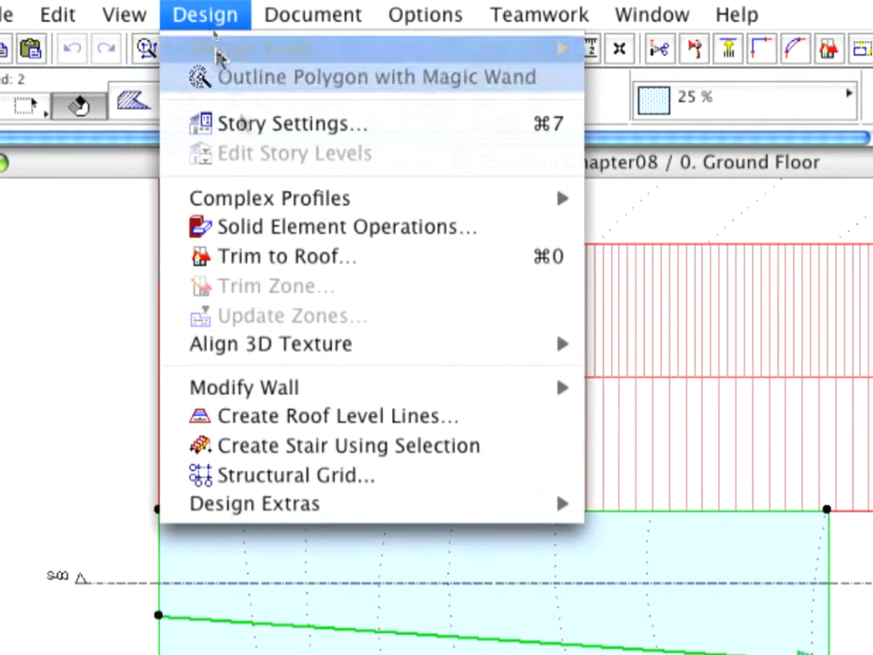
# Create a free-form stair from the selected fill and direction line with Create Stair Using Selection.
pyautogui.click(480, 450)
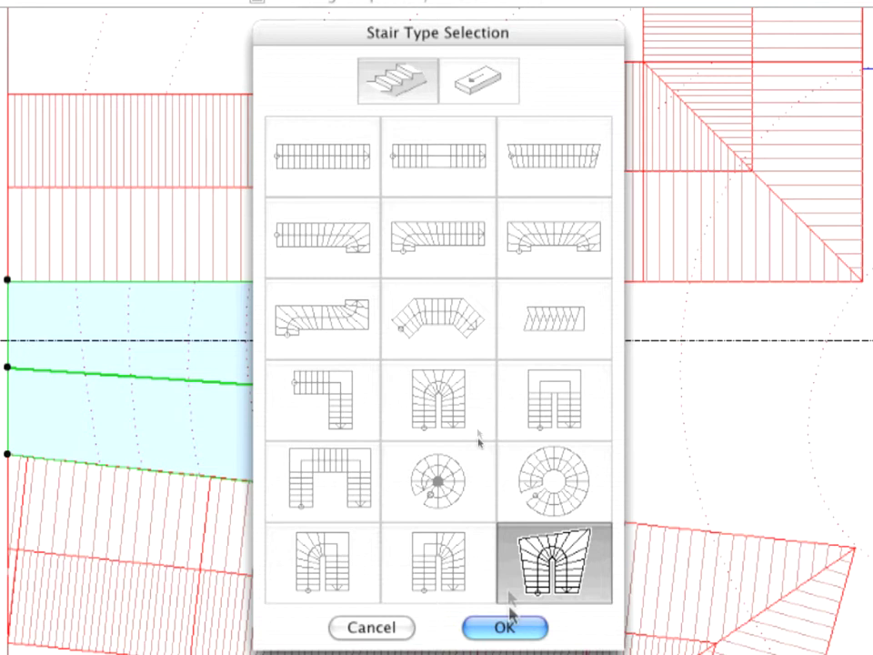
pyautogui.click(511, 631)
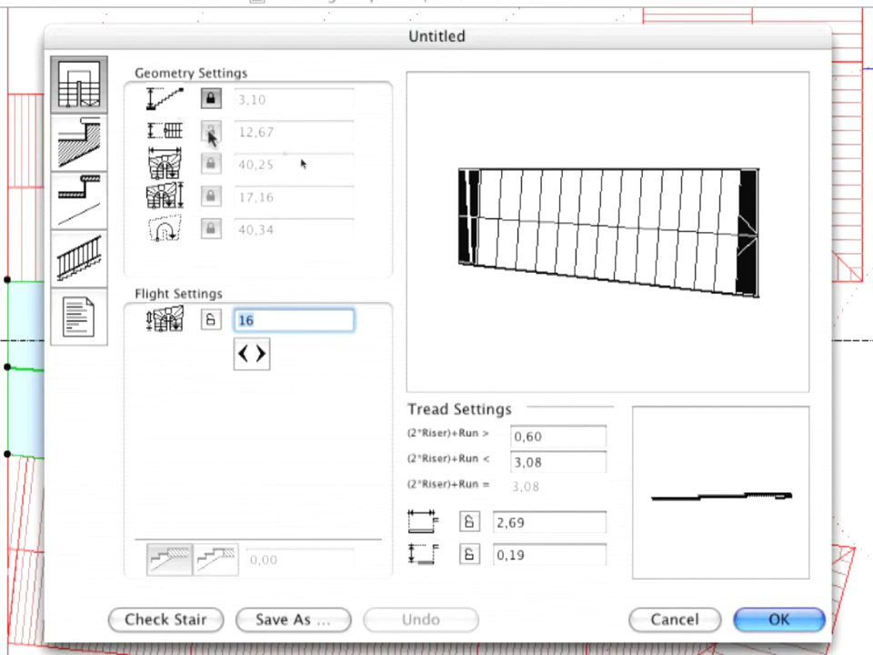
# Change the stair's total height from 3,10 to 6,75 and risers from 19 to 42, locking both.
pyautogui.click(214, 100)
pyautogui.doubleClick(264, 100)
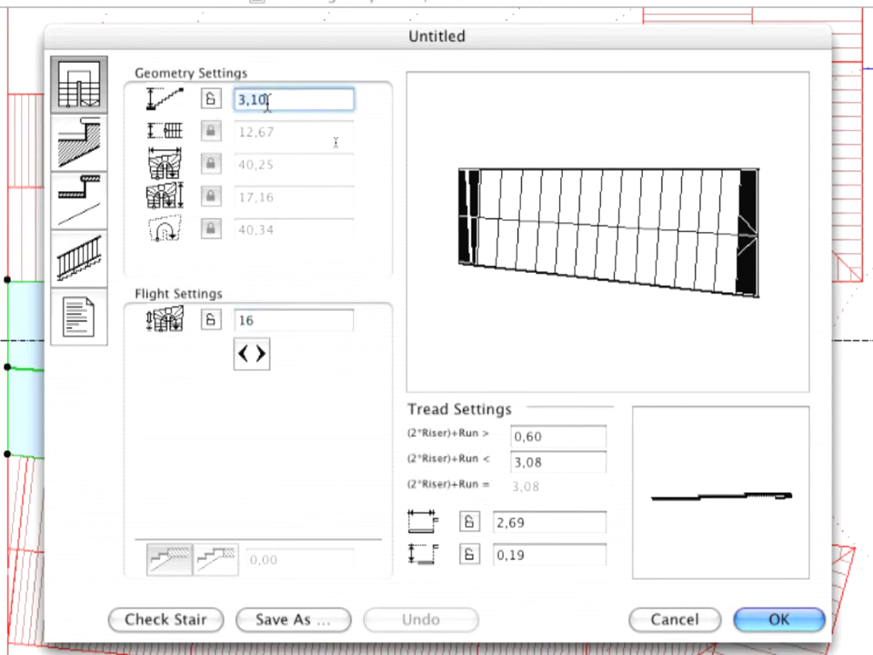
pyautogui.write('6,75')
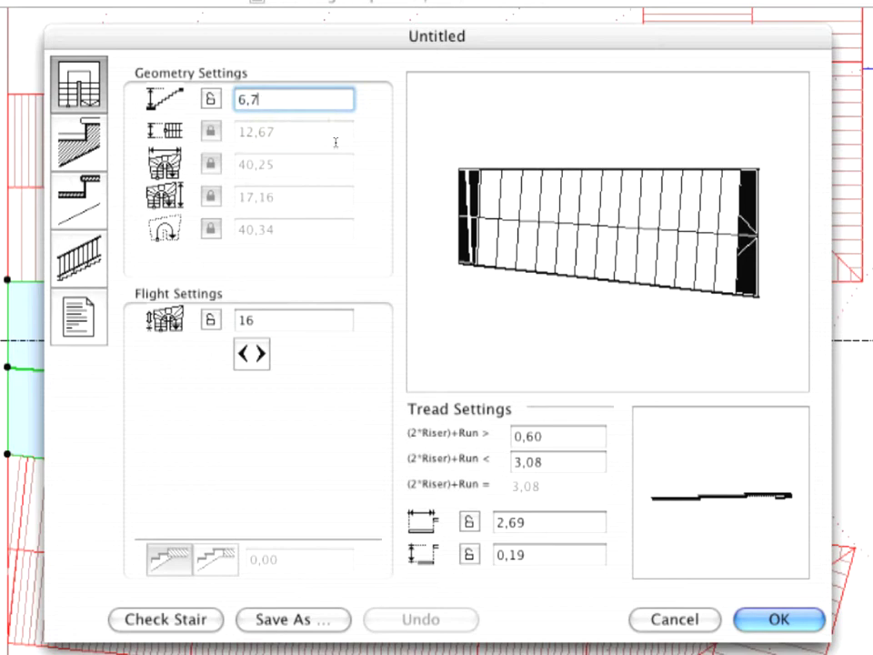
pyautogui.click(211, 100)
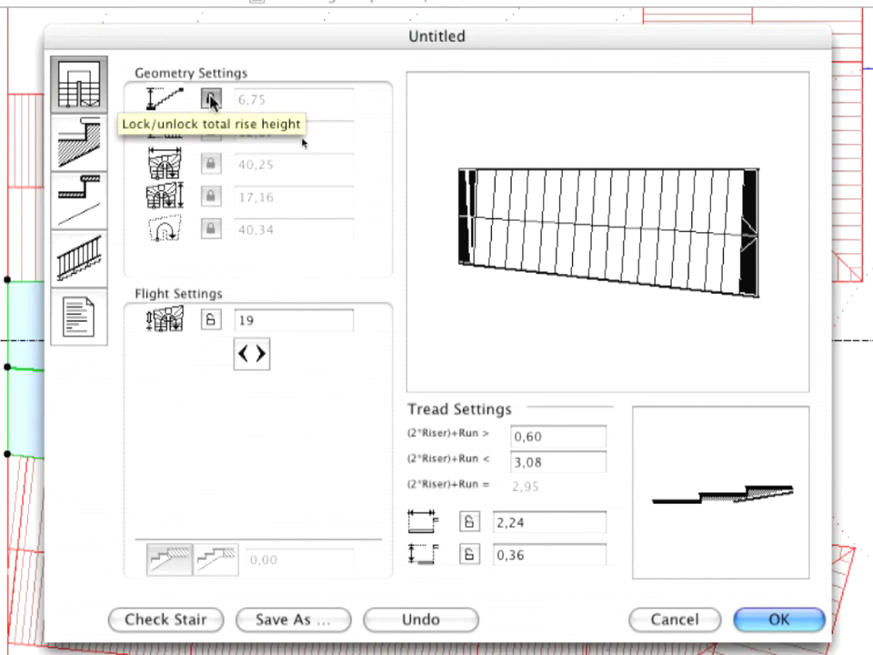
pyautogui.doubleClick(270, 318)
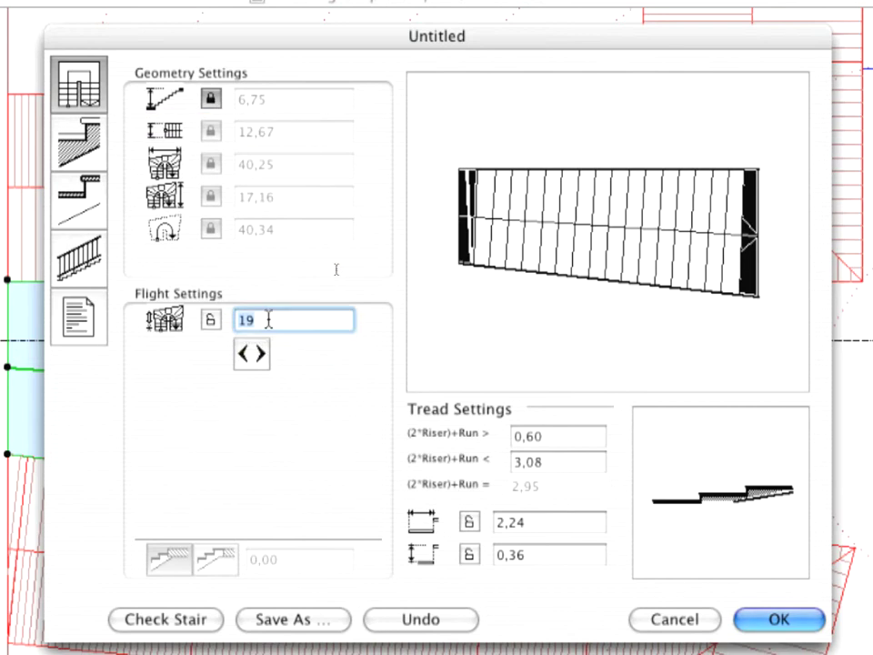
pyautogui.write('42')
pyautogui.click(210, 321)
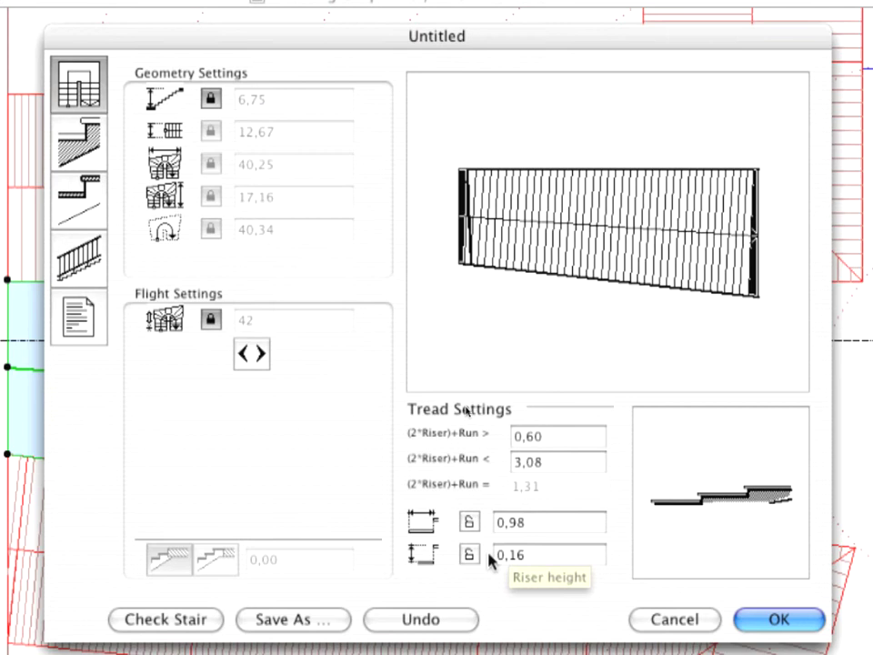
# Enter the stair structure values 6, 12,10 and 5,36 on the Structure page.
pyautogui.click(93, 145)
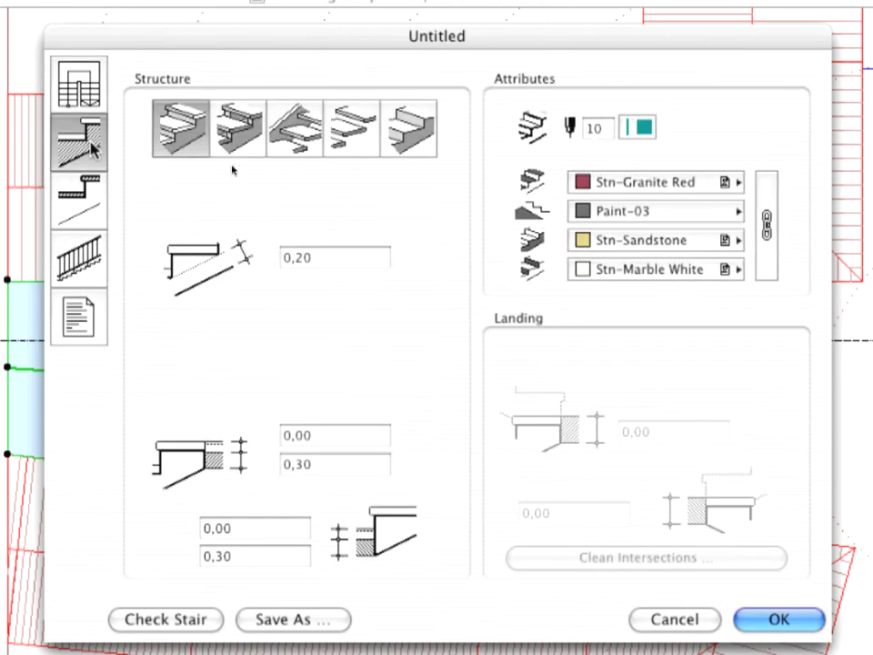
pyautogui.click(321, 258)
pyautogui.doubleClick(321, 258)
pyautogui.write('6')
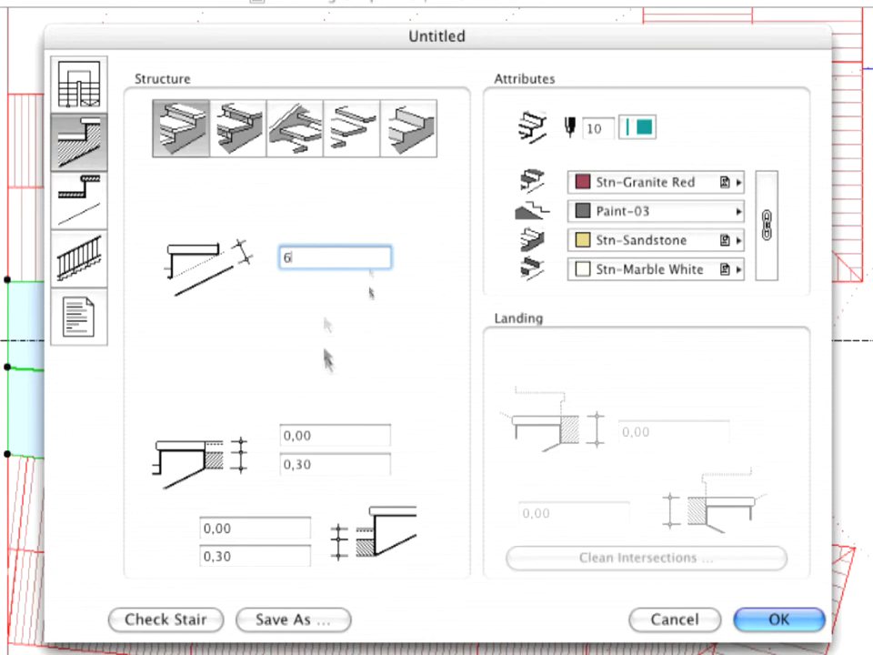
pyautogui.click(333, 462)
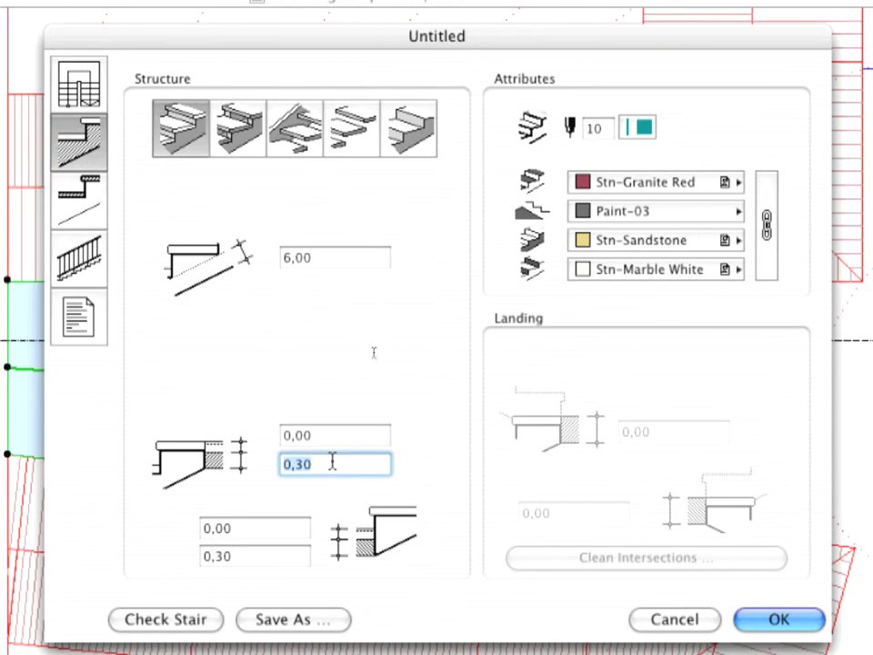
pyautogui.write('12,10')
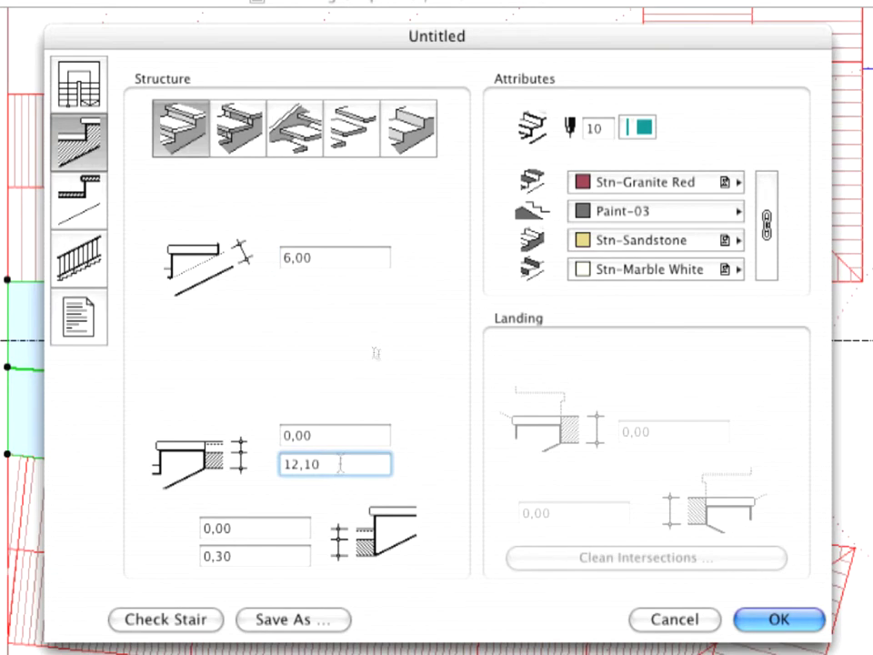
pyautogui.click(306, 554)
pyautogui.write('5,36')
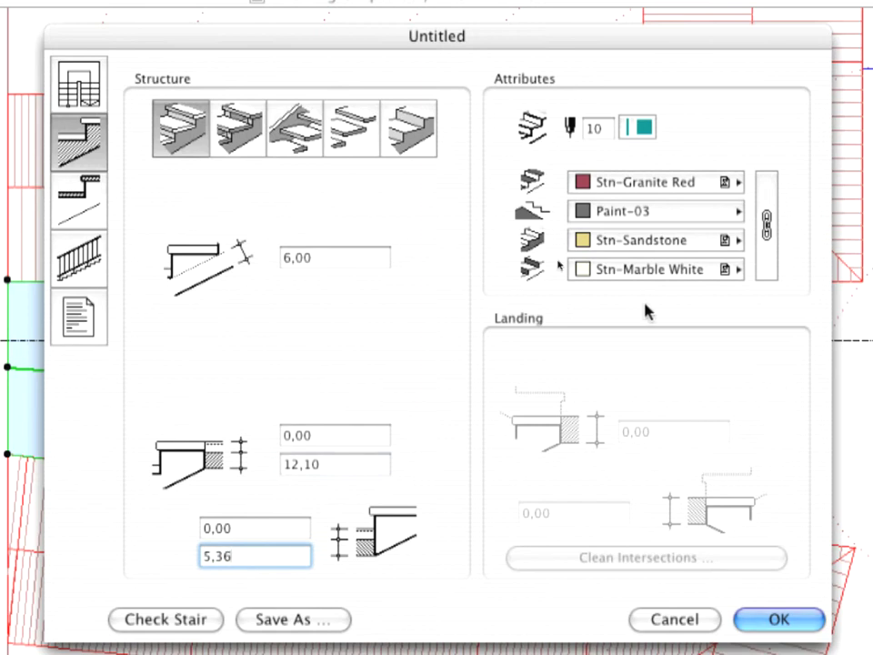
# Make all four structure surfaces LS-Earth, then change the first surface to Stn-Marble White.
pyautogui.click(767, 253)
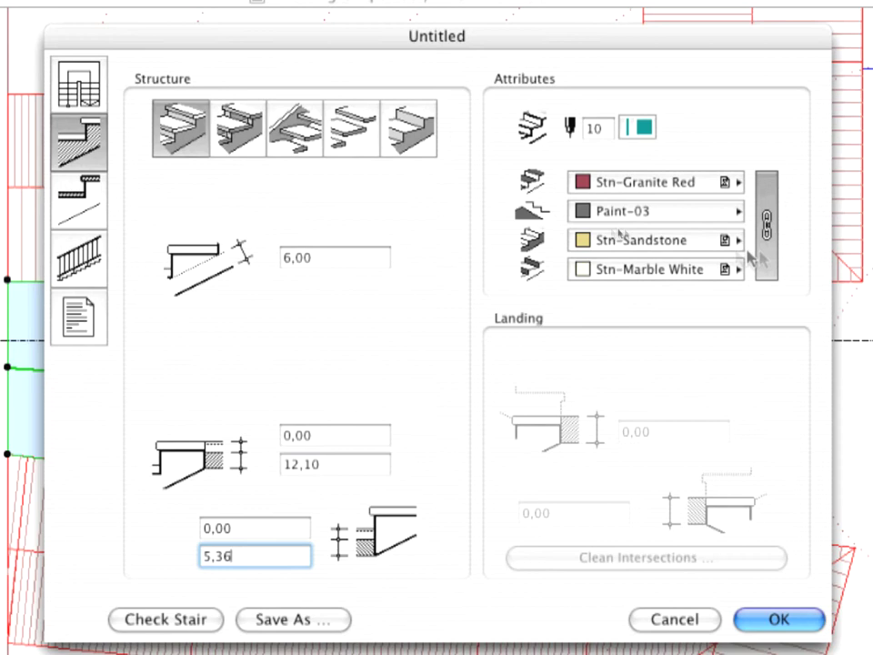
pyautogui.click(725, 240)
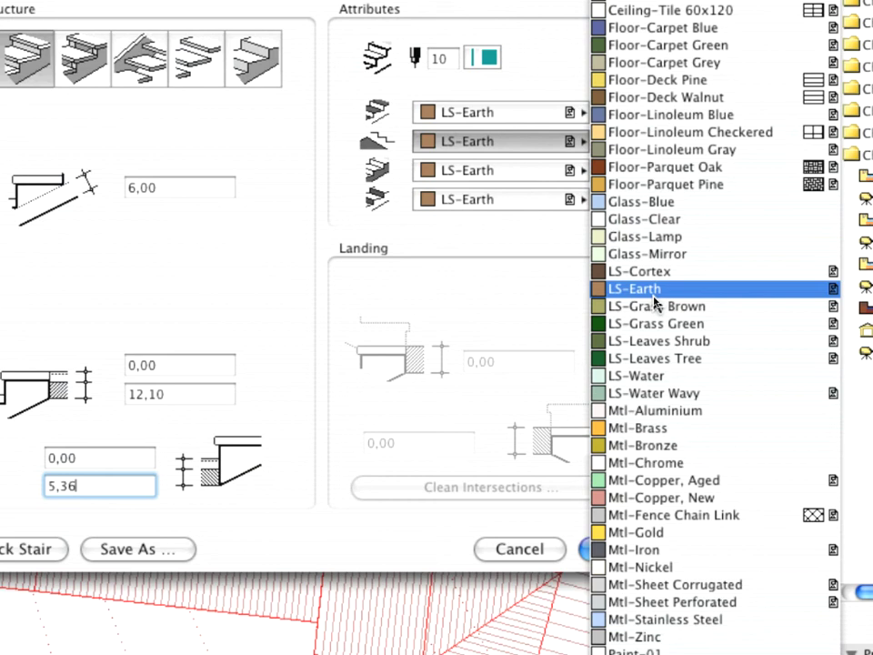
pyautogui.click(655, 296)
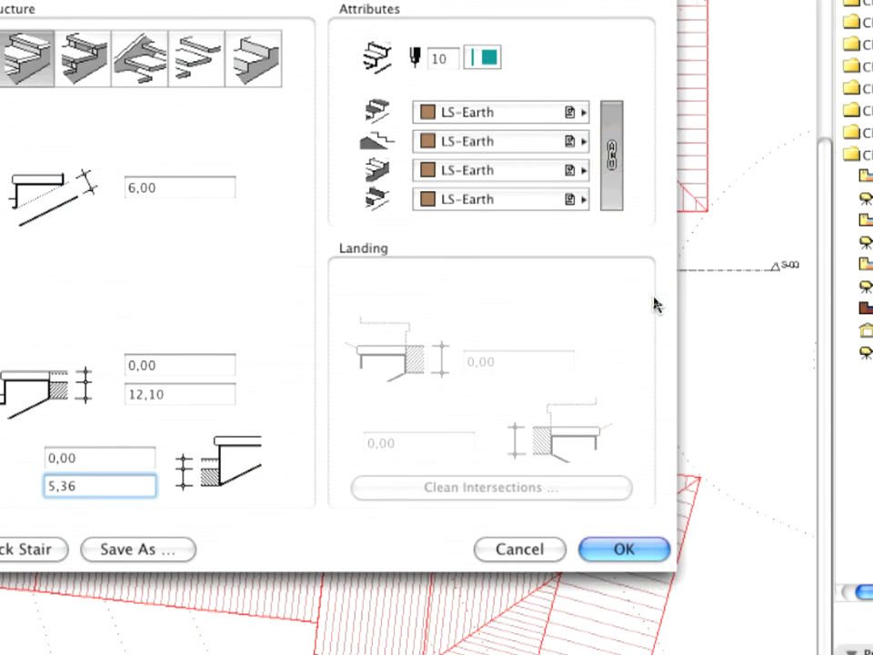
pyautogui.click(612, 204)
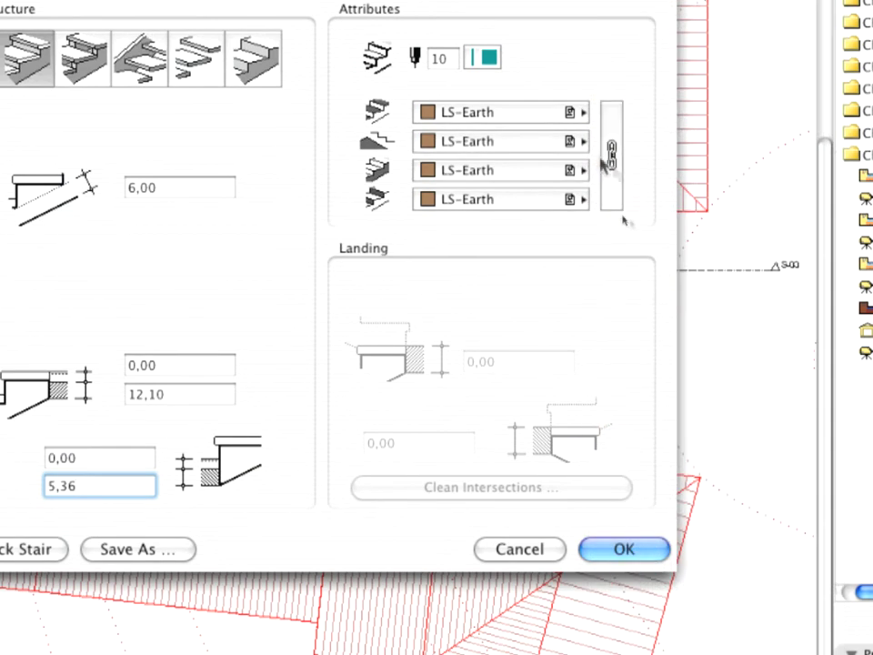
pyautogui.click(582, 112)
pyautogui.click(665, 411)
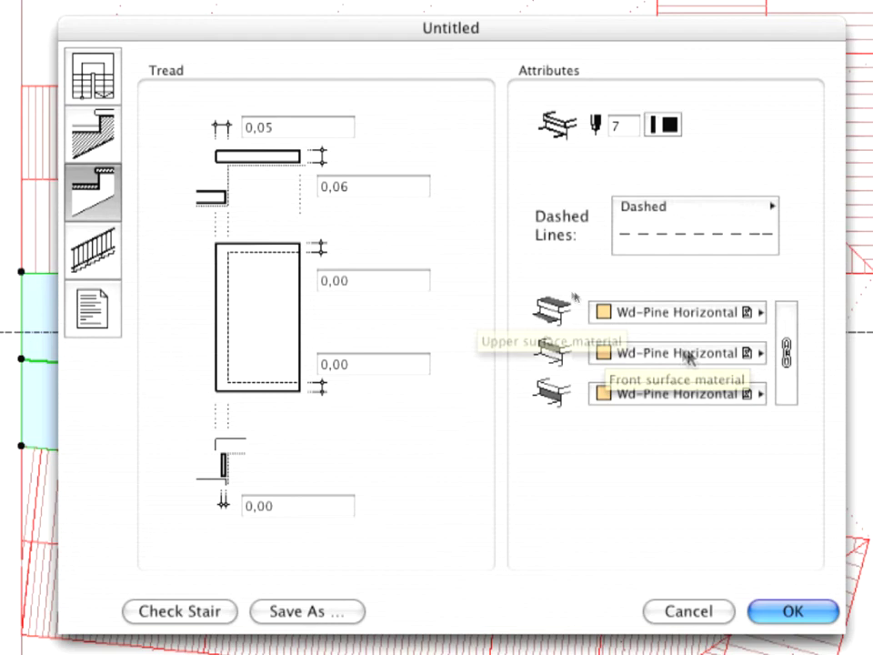
# Link the three tread surface materials and switch them from Wd-Pine Horizontal to Stn-Marble White.
pyautogui.click(787, 353)
pyautogui.click(721, 353)
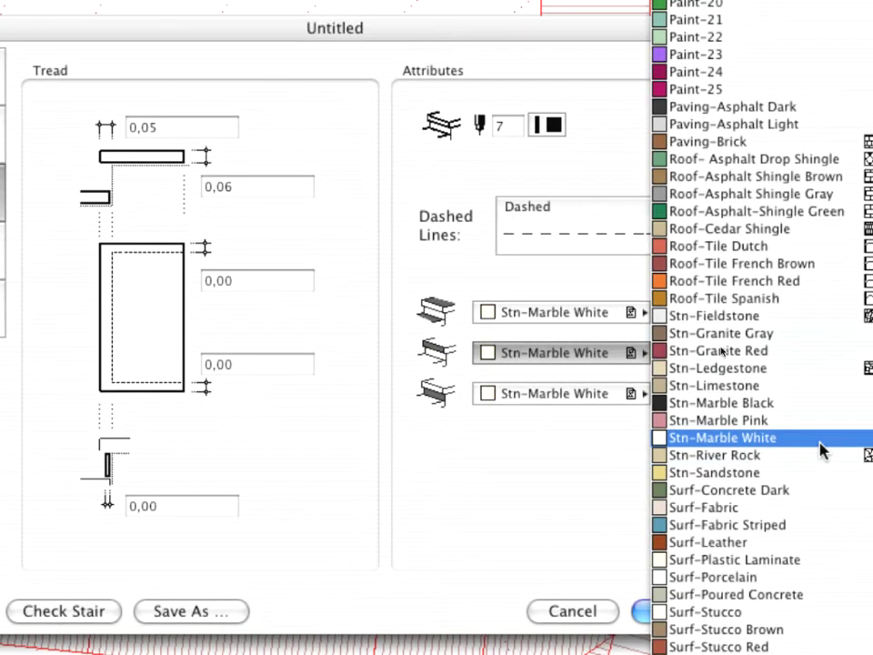
pyautogui.click(823, 450)
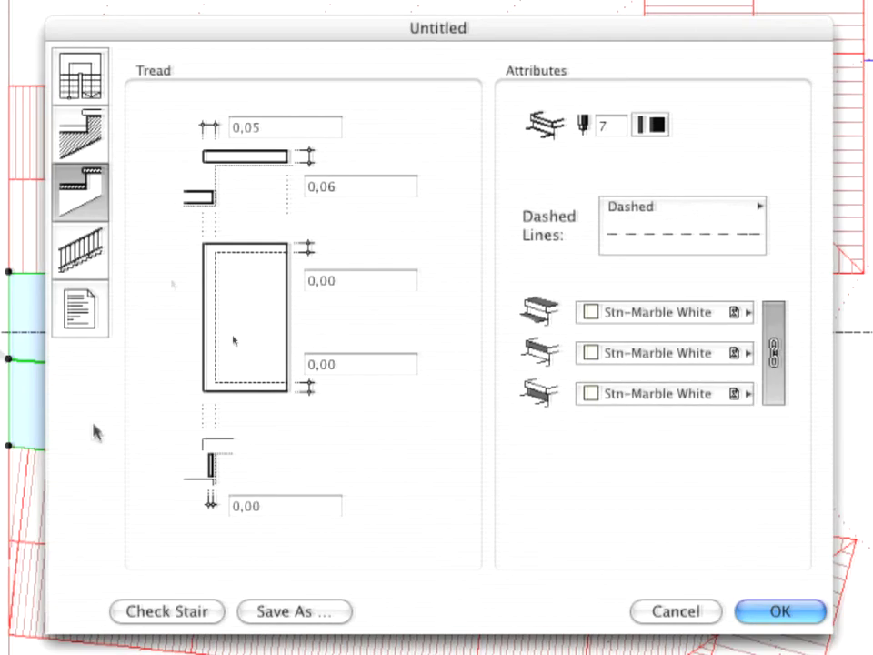
# Change the stair's Railing Setting from Simple Surface to No railing.
pyautogui.click(107, 251)
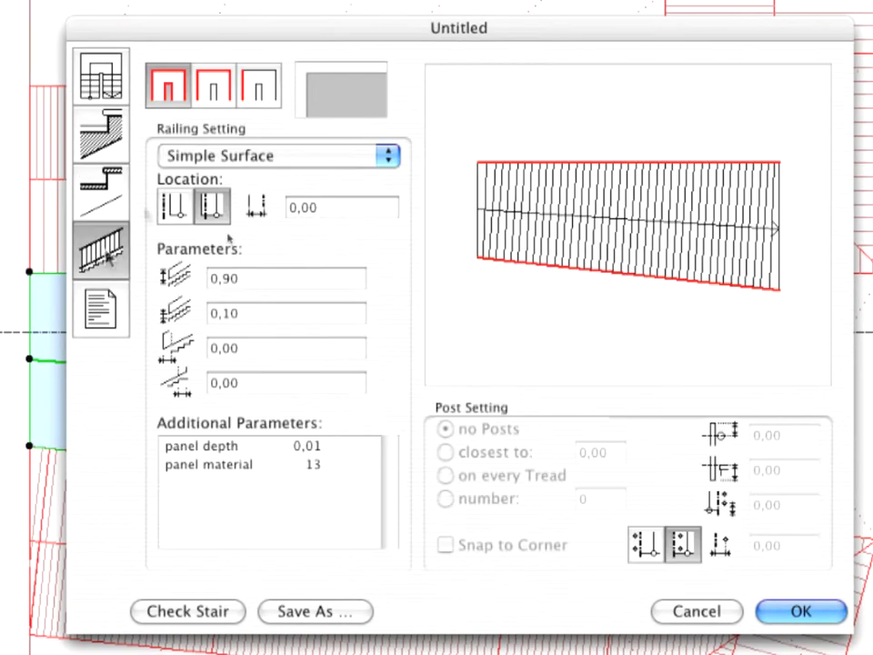
pyautogui.click(263, 151)
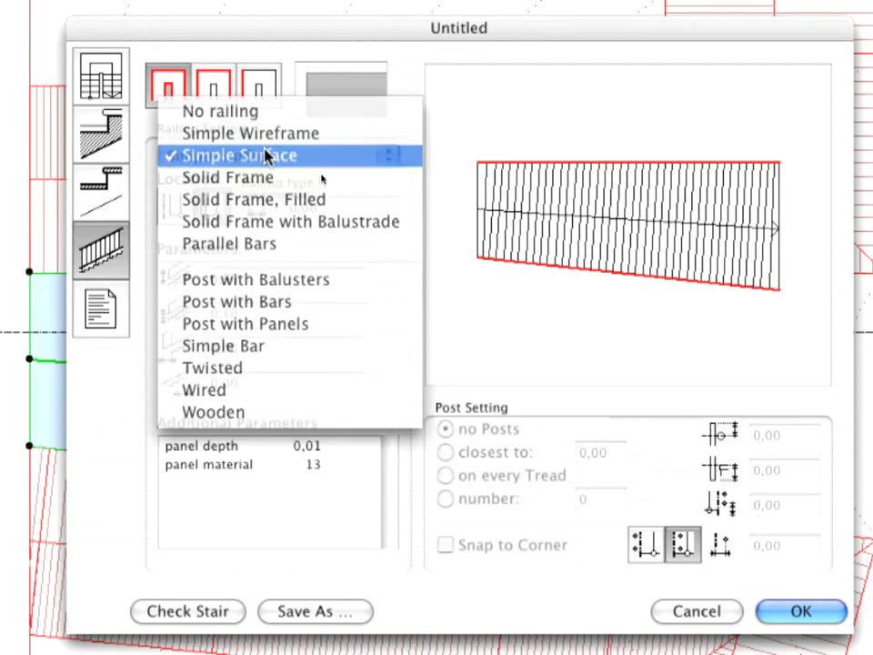
pyautogui.click(272, 124)
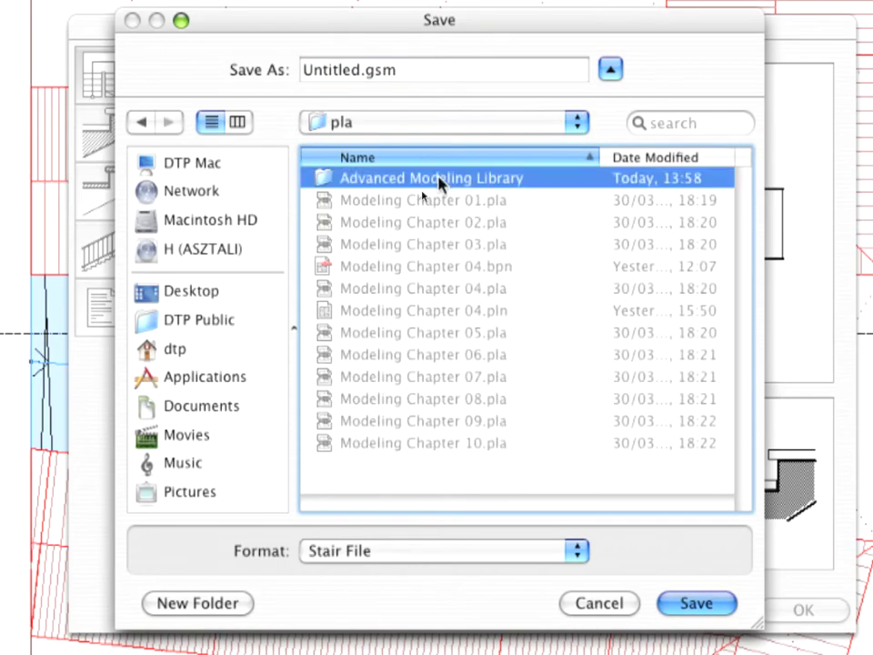
# Save the stair definition as 'Exterior Stair' instead of Untitled.gsm in the Advanced Modeling Library.
pyautogui.doubleClick(440, 182)
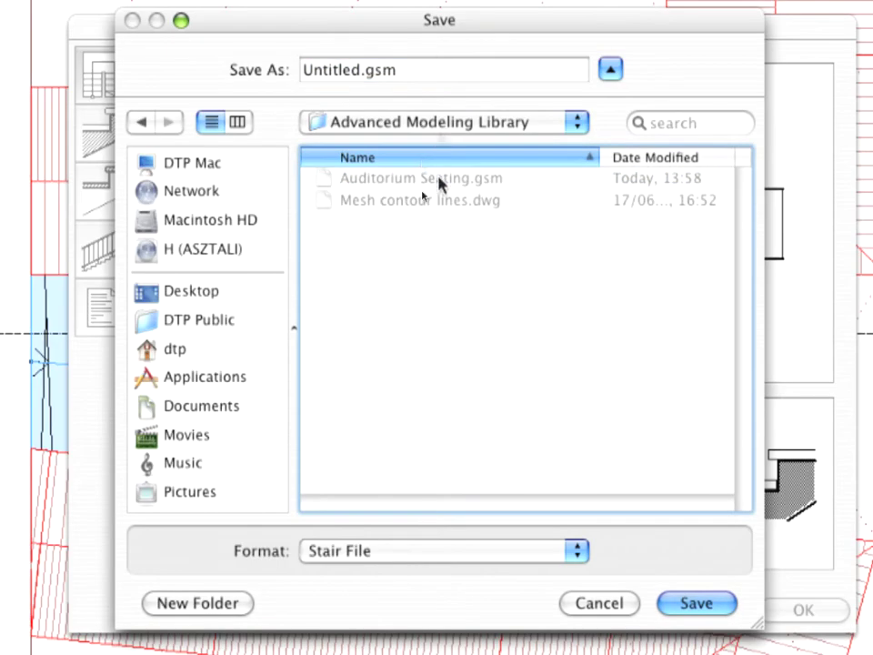
pyautogui.click(436, 70)
pyautogui.press('super+a')
pyautogui.write('E')
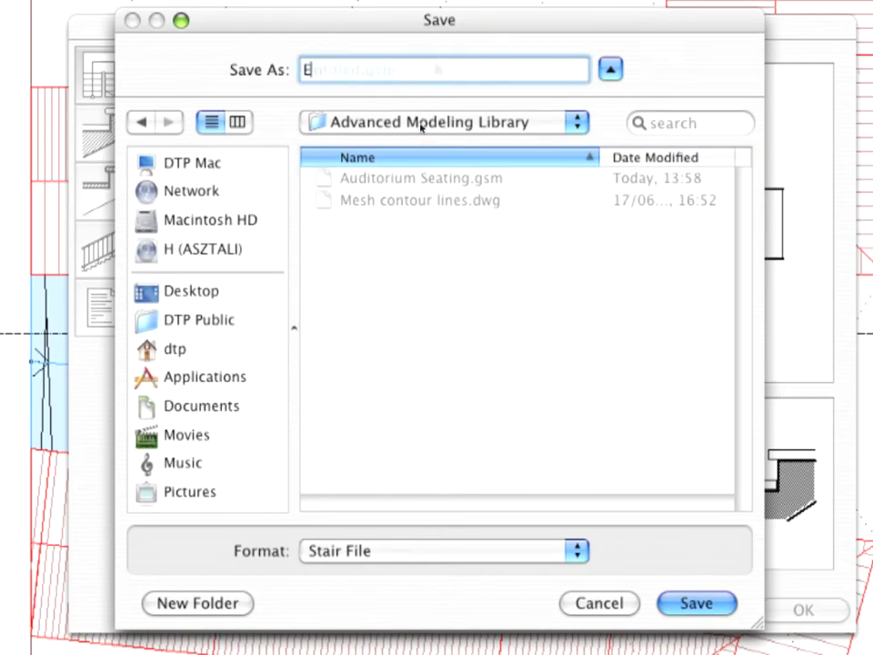
pyautogui.write('xterior Stair')
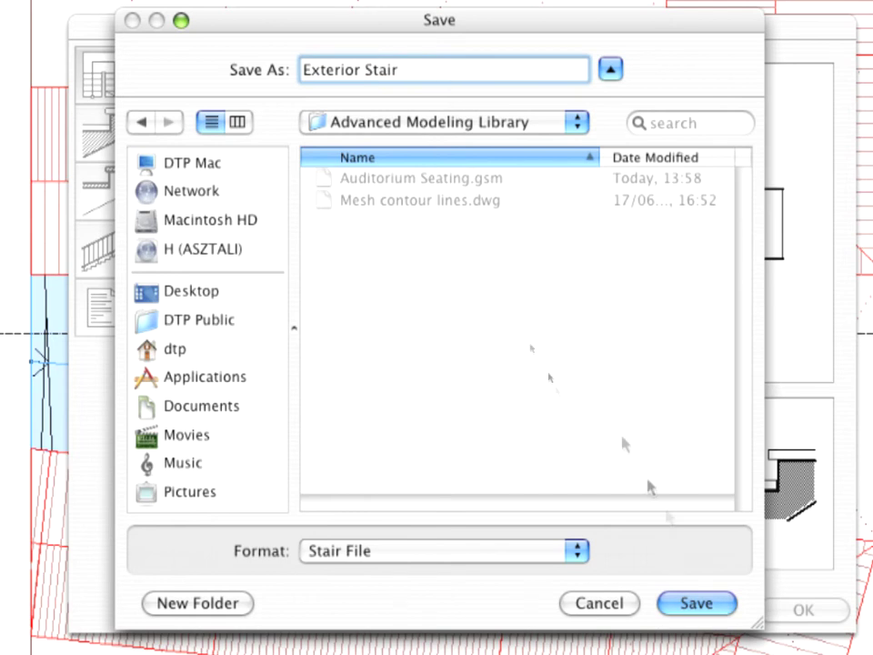
pyautogui.click(724, 607)
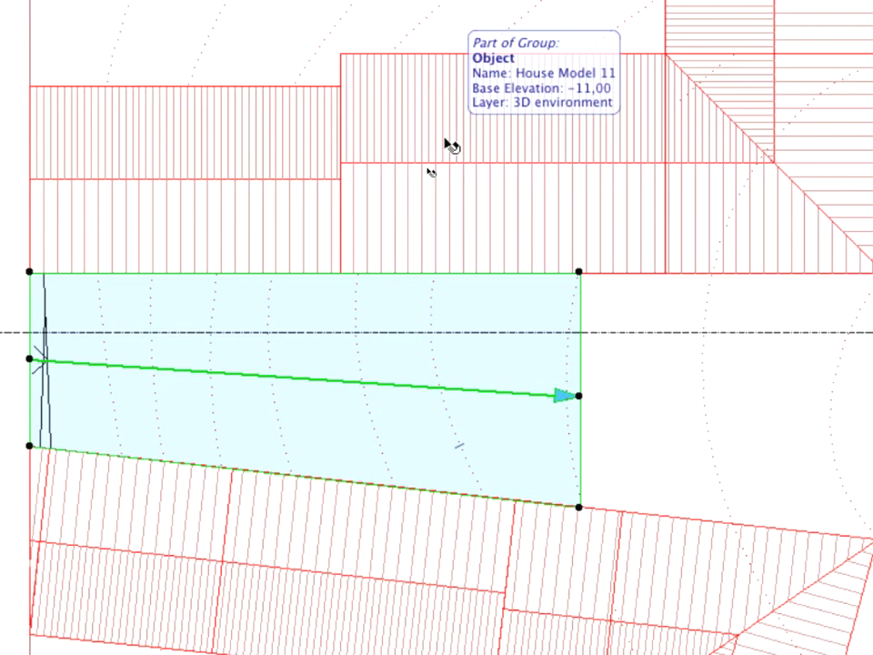
# Add the house model to the selection and open the 8.4.2 Building Section showing the stair over the terrain.
pyautogui.keyDown('shift'); pyautogui.click(446, 146); pyautogui.keyUp('shift')
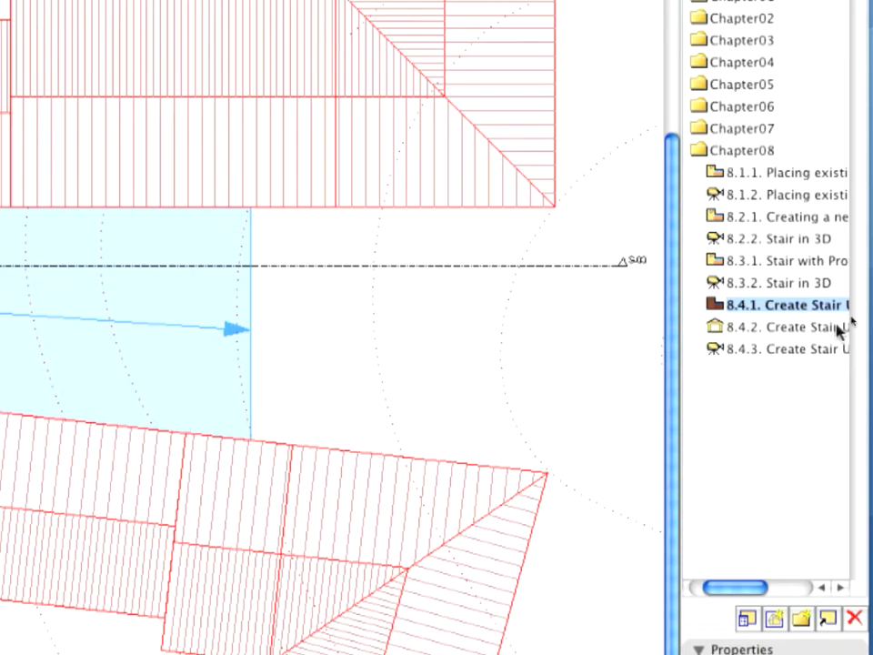
pyautogui.doubleClick(849, 318)
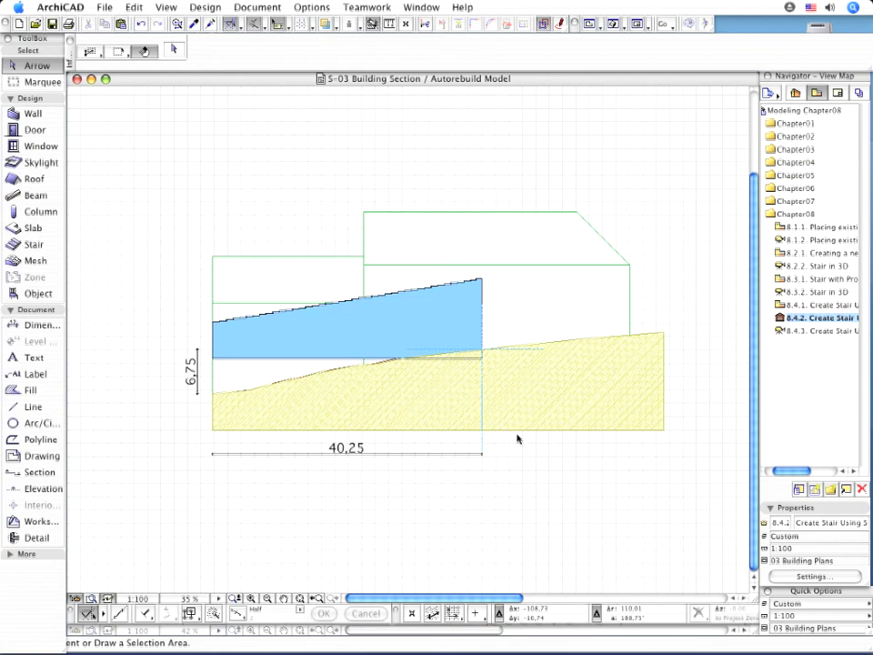
# Drag the Exterior stair2's upper end corner down 10,59 onto the terrain line in the section.
pyautogui.scroll(4, 446, 336)
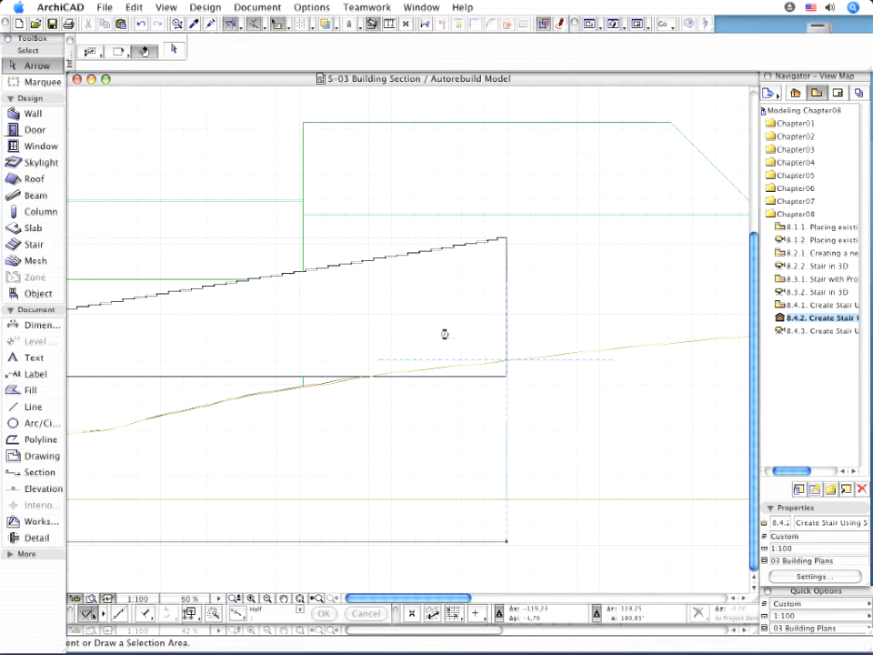
pyautogui.click(458, 307)
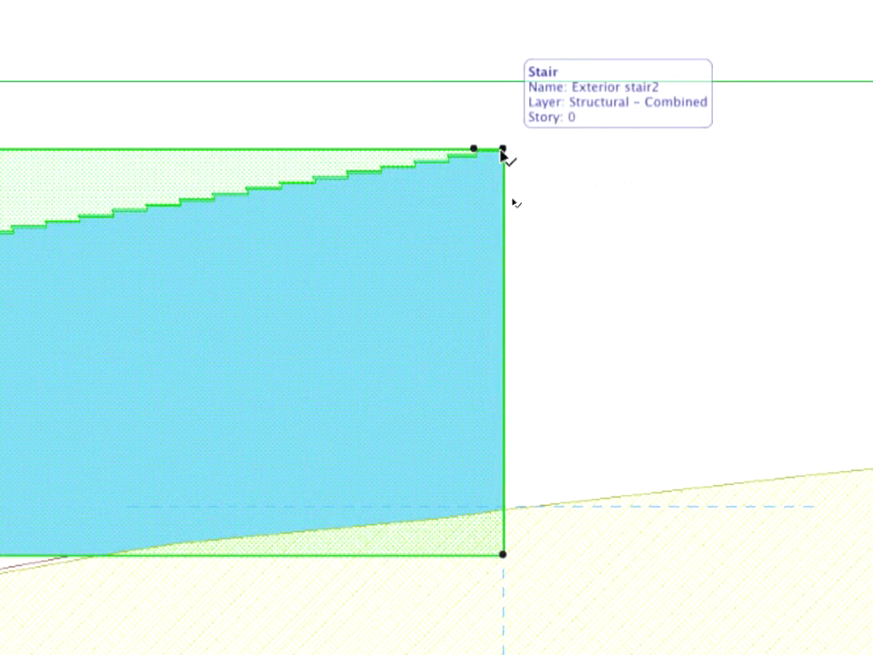
pyautogui.moveTo(518, 219); pyautogui.dragTo(503, 511)
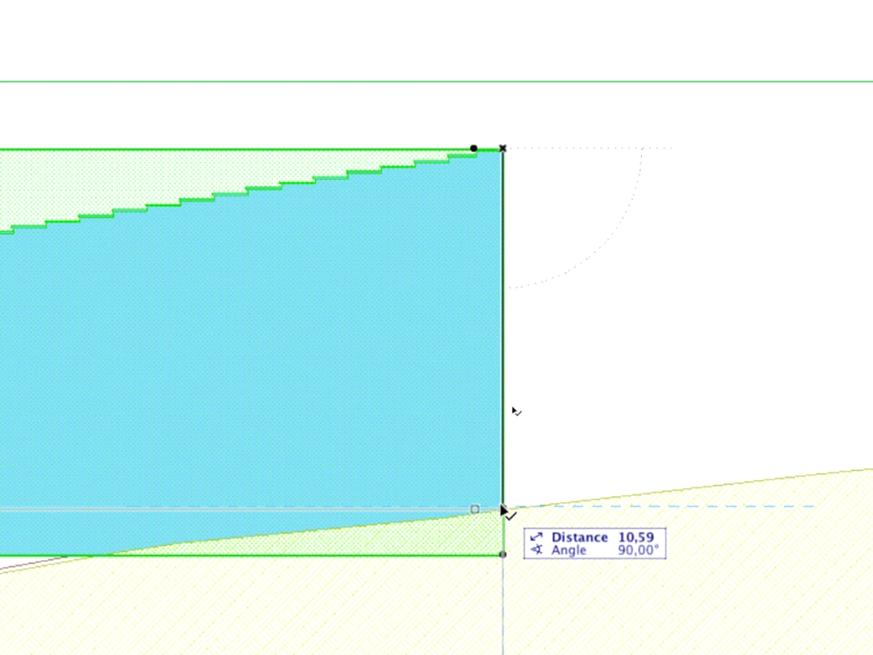
pyautogui.moveTo(503, 511); pyautogui.dragTo(503, 511)
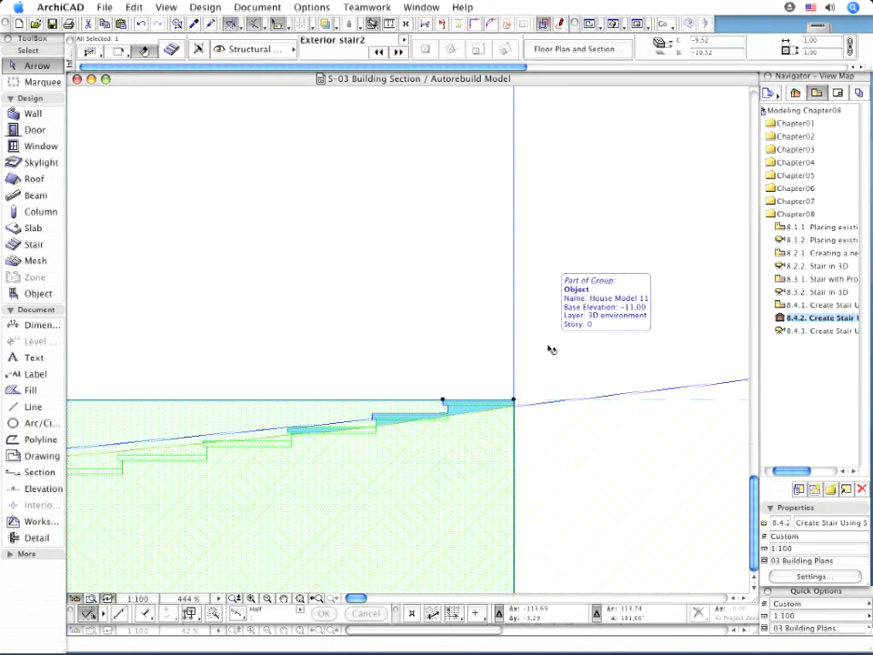
# Deselect the stair and switch to the Mesh tool.
pyautogui.scroll(-5, 553, 351)
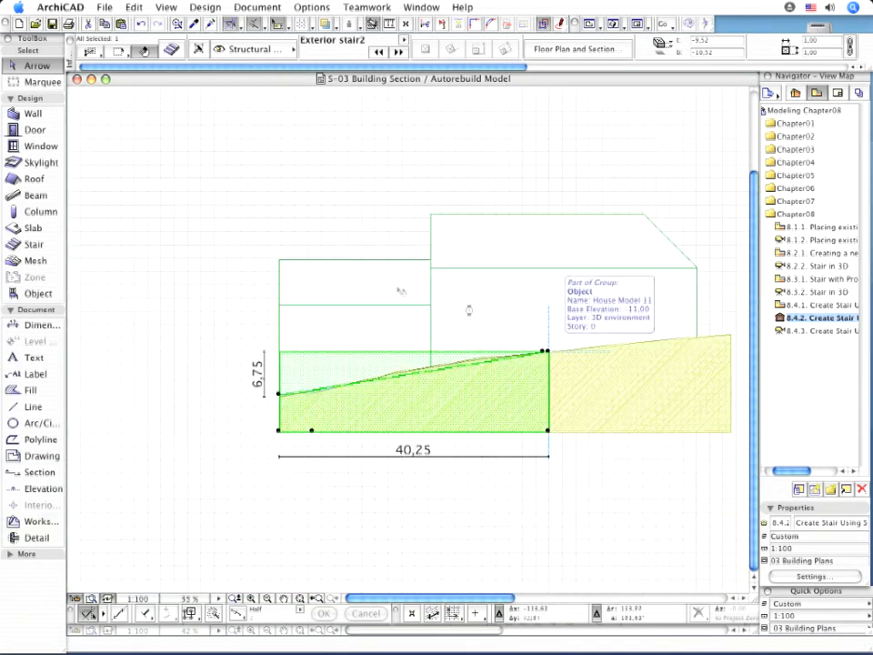
pyautogui.click(199, 183)
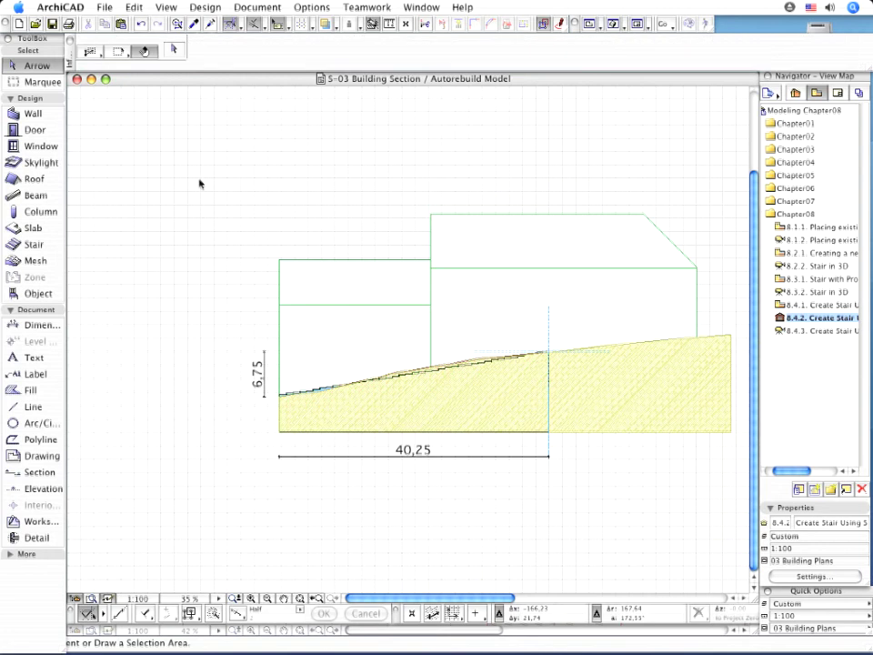
pyautogui.click(36, 260)
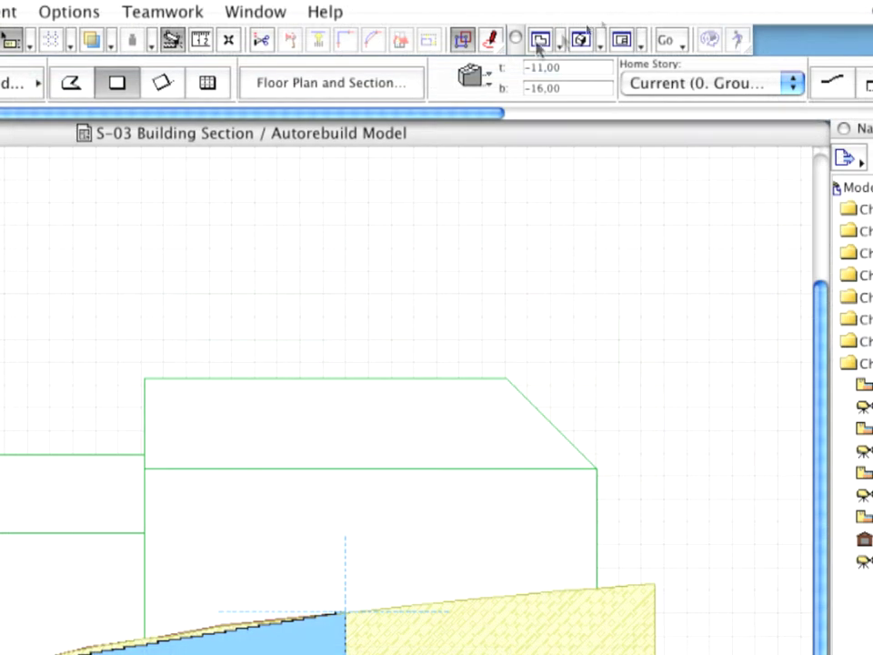
# On the Ground Floor plan, subtract the stair's rectangular outline from the terrain mesh.
pyautogui.click(581, 26)
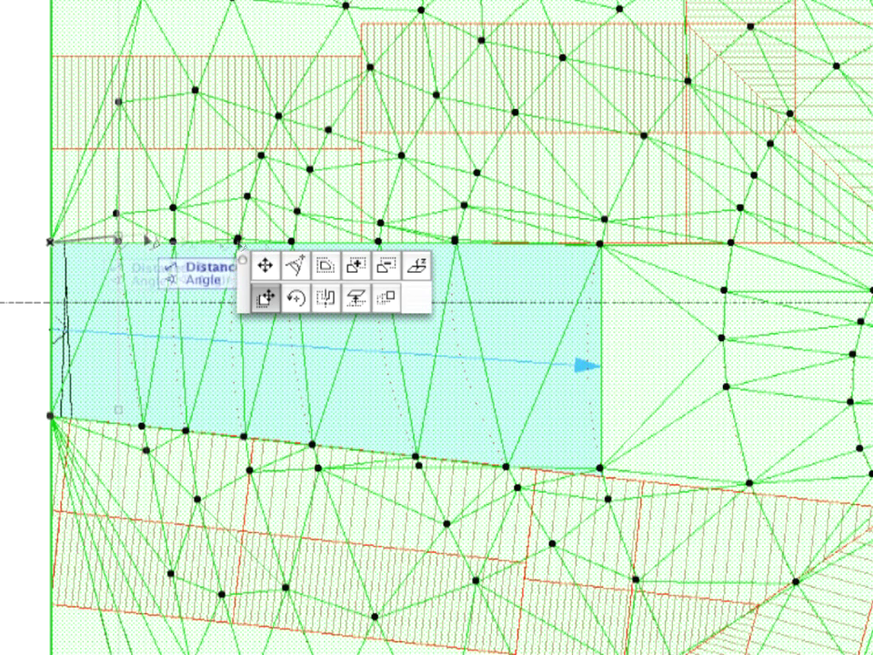
pyautogui.click(382, 266)
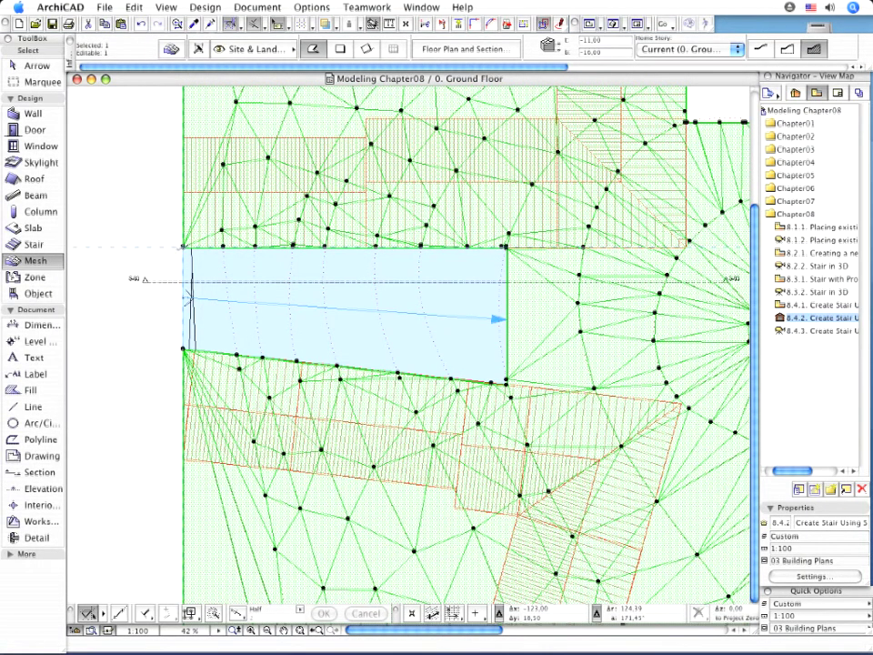
pyautogui.press('Escape')
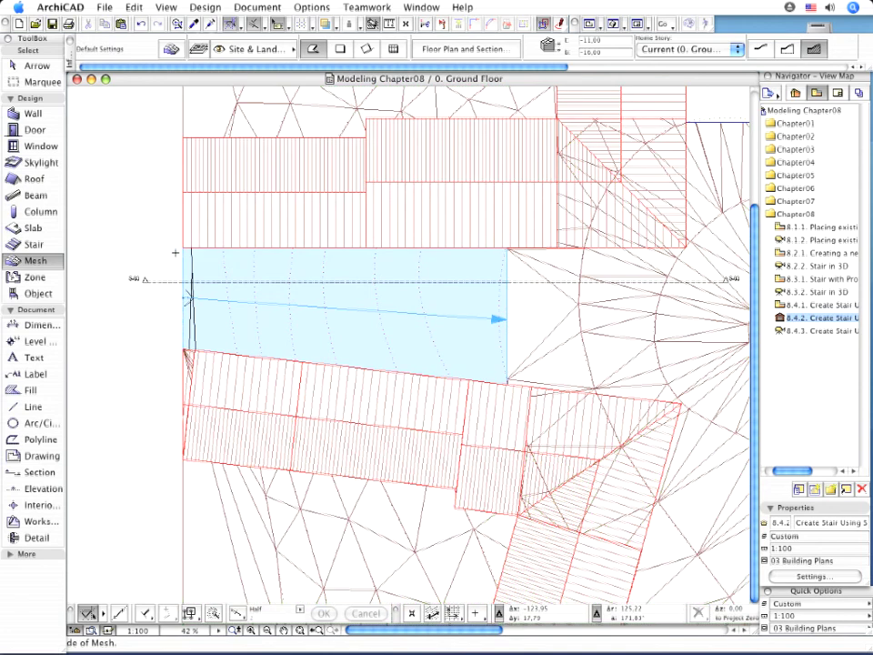
# Open the 8.4.3 3D view and move along the white marble stair between the houses.
pyautogui.doubleClick(836, 331)
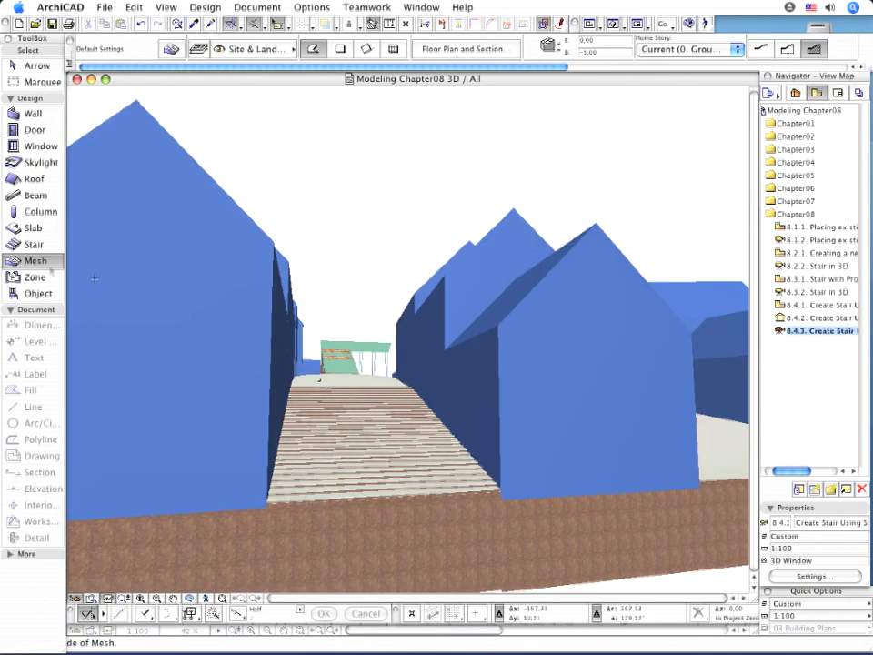
pyautogui.scroll(3, 256, 340)
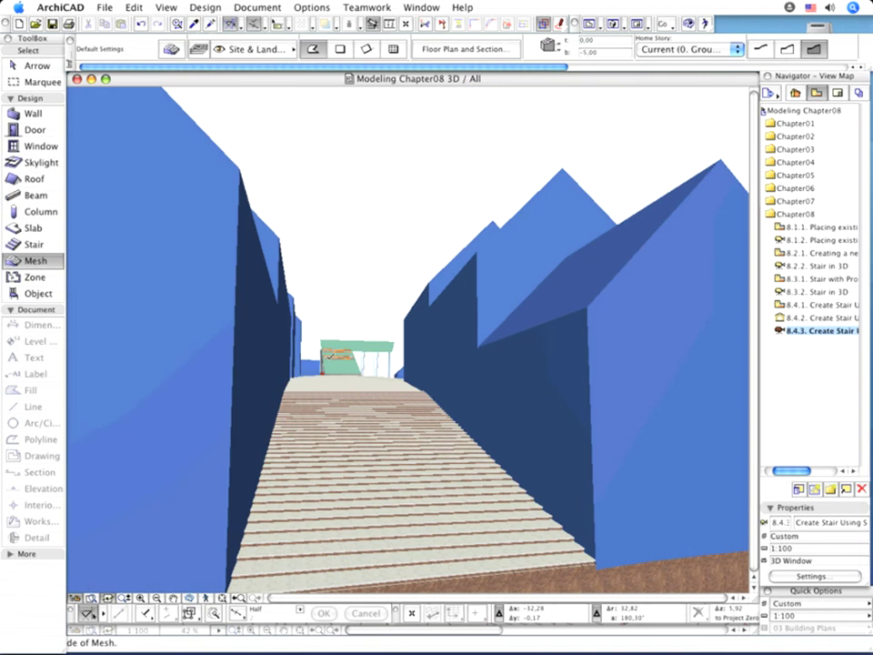